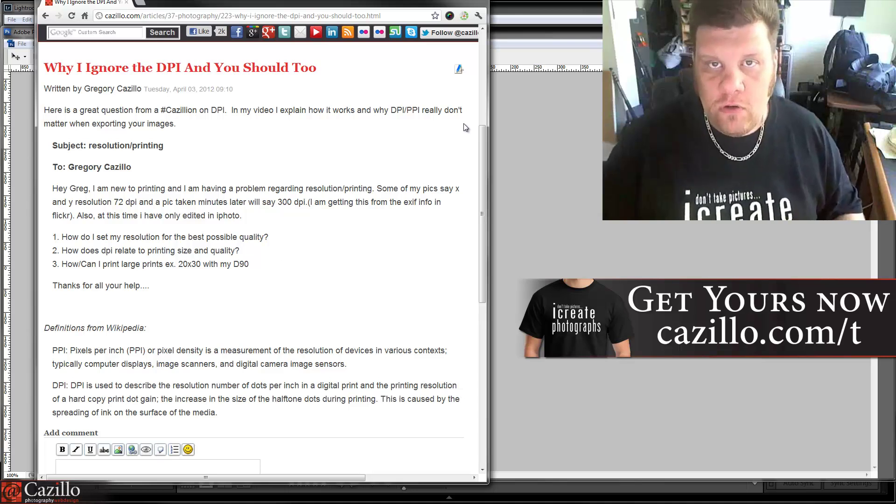
- Bring the Lightroom library showing the Jack Daniels photo in front of the Chrome DPI article
click(528, 9)
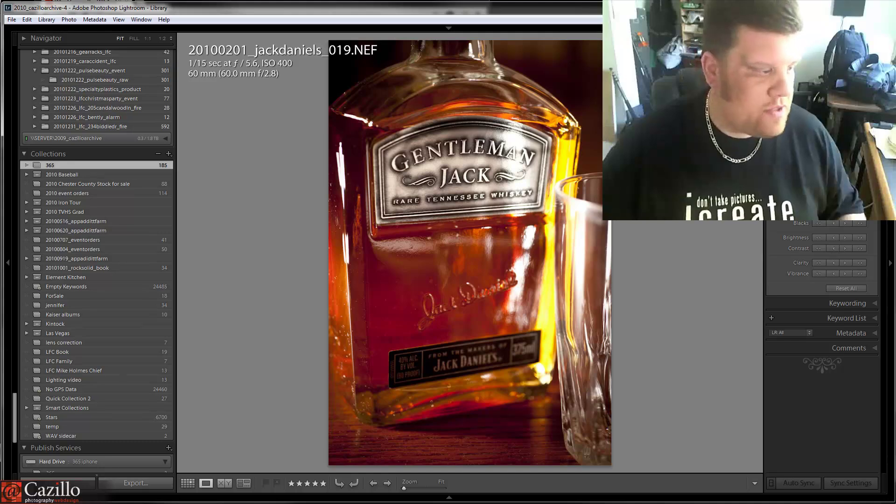
- Switch to Photoshop and open Image > Image Size for the Cazillo logo
key(alt+Tab)
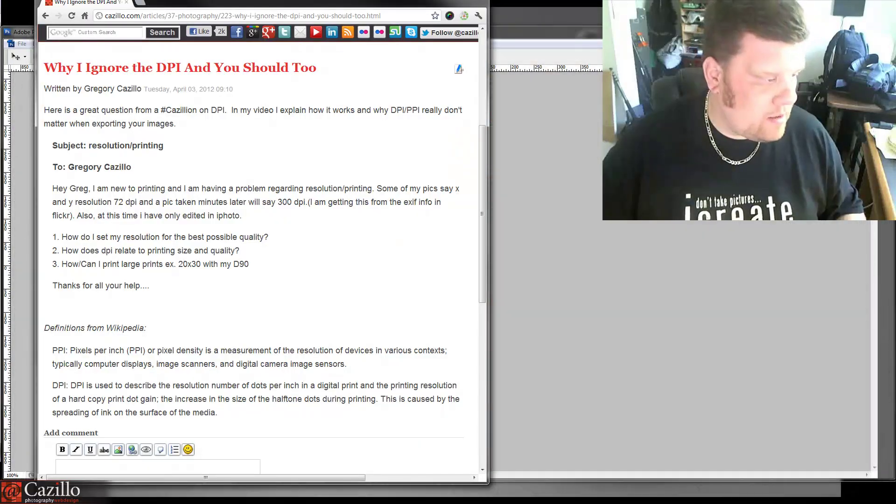
key(alt+Tab)
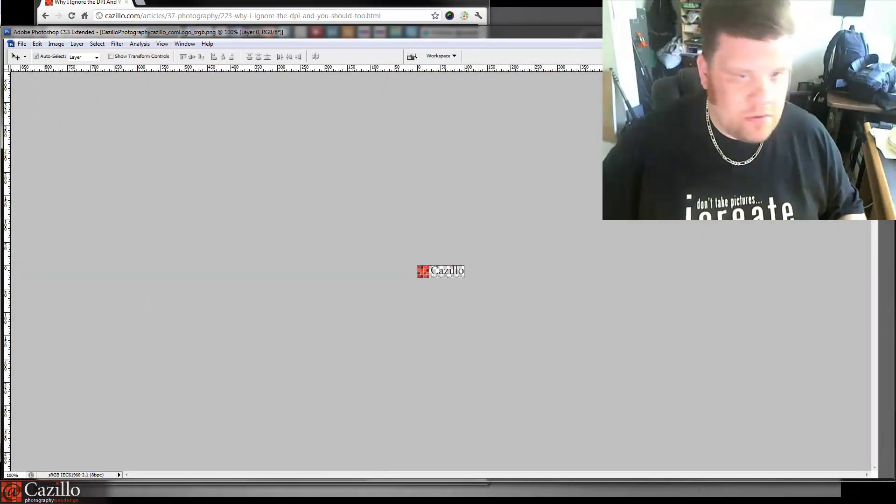
click(37, 43)
mouse_move(51, 43)
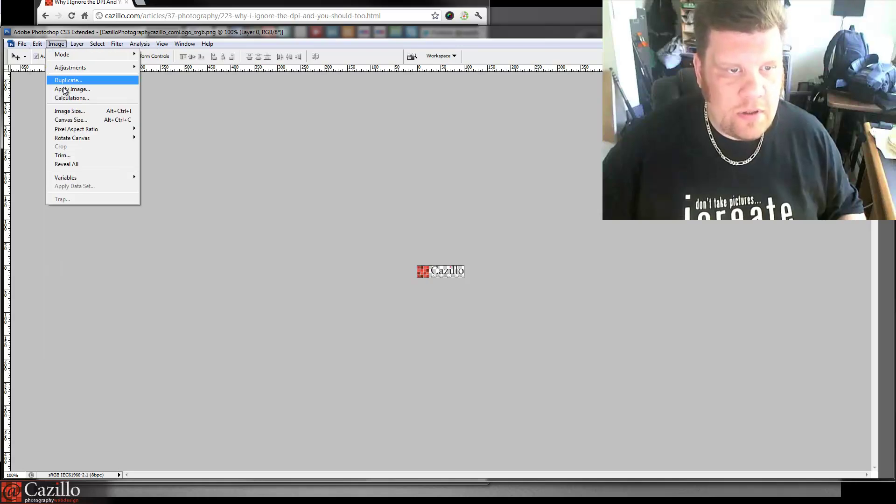
click(68, 110)
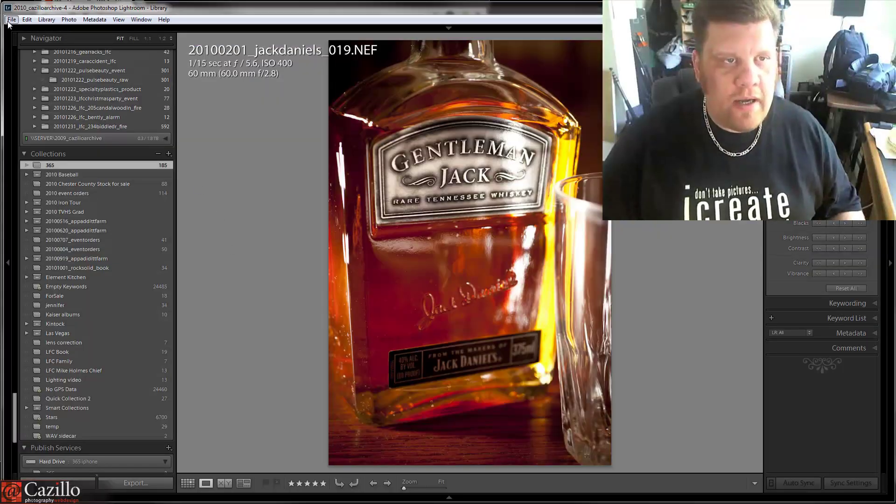
- Review the Jack Daniels photo's Image Sizing resolution in Lightroom's Export dialog, then cancel
click(11, 20)
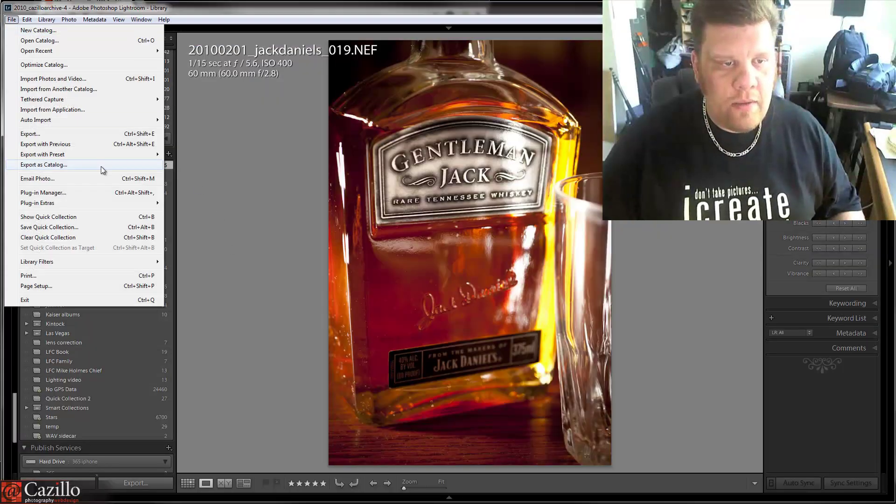
click(119, 135)
drag(564, 245, 573, 366)
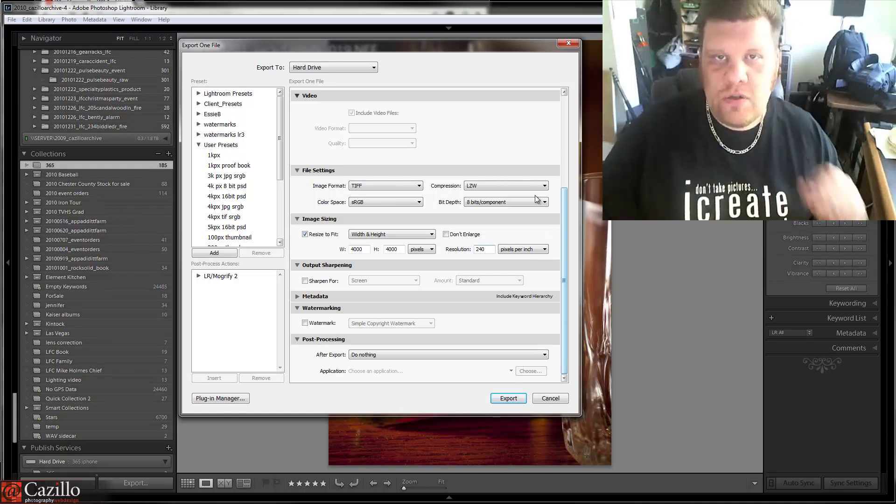
click(549, 398)
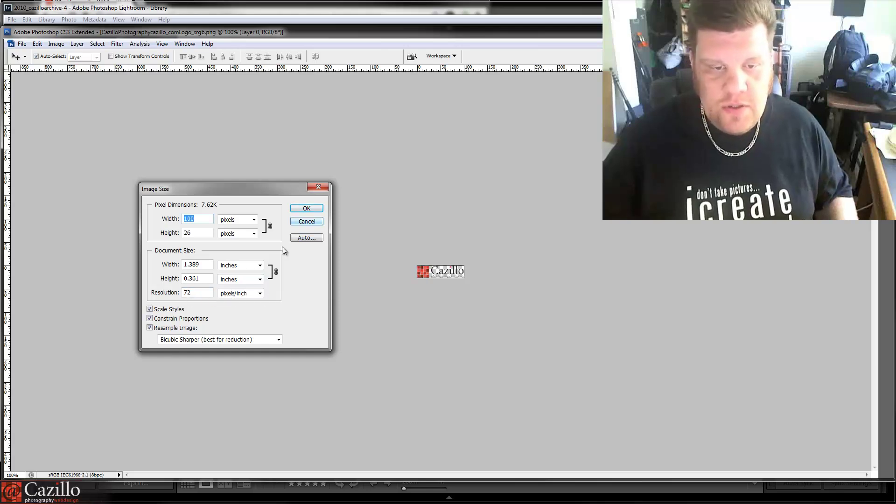
- Cancel Image Size unchanged and zoom in and out on the logo's pixels
click(304, 222)
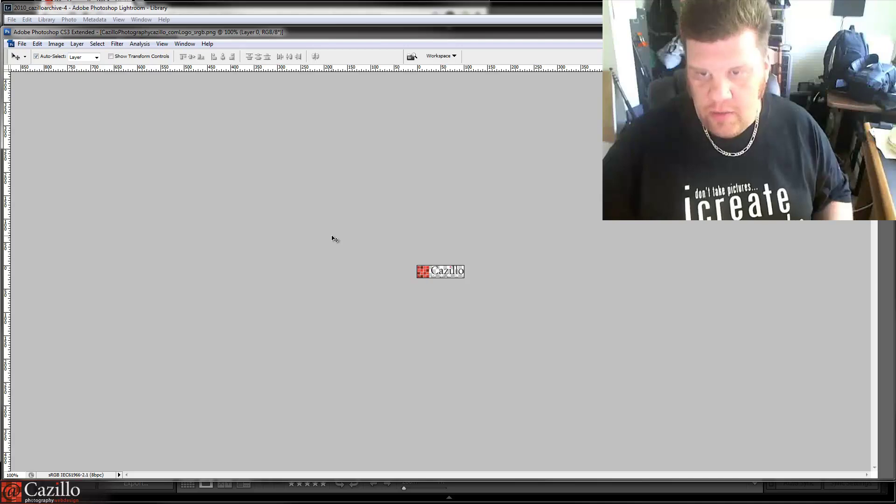
key(ctrl+0)
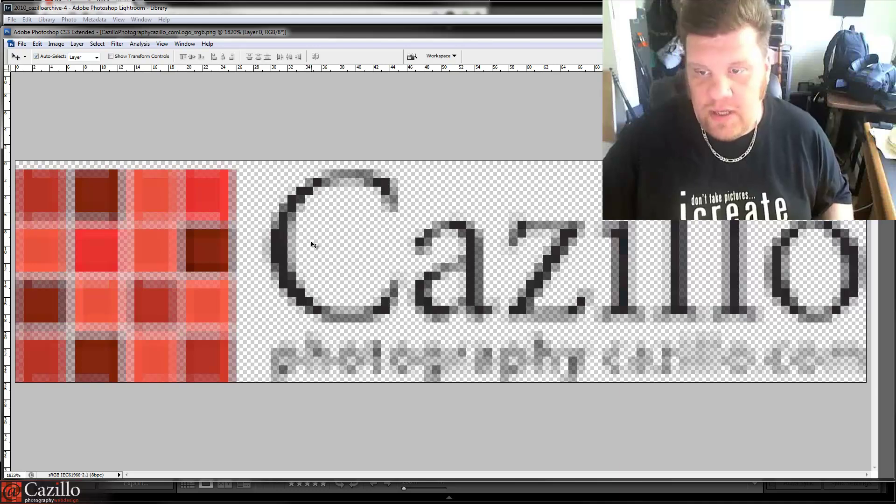
key(ctrl+minus)
key(ctrl+minus)
key(ctrl+minus)
key(ctrl+minus)
key(ctrl+minus)
key(ctrl+minus)
key(ctrl+minus)
key(ctrl+minus)
key(ctrl+minus)
key(ctrl+minus)
key(ctrl+plus)
key(ctrl+plus)
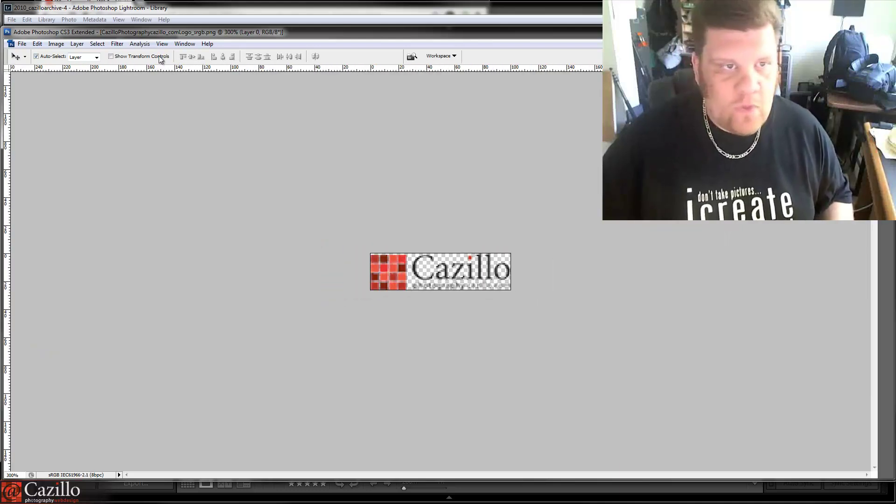
- Set the logo's resolution to 1 pixel/inch with Resample Image off, keeping 100 × 26 pixels
click(56, 44)
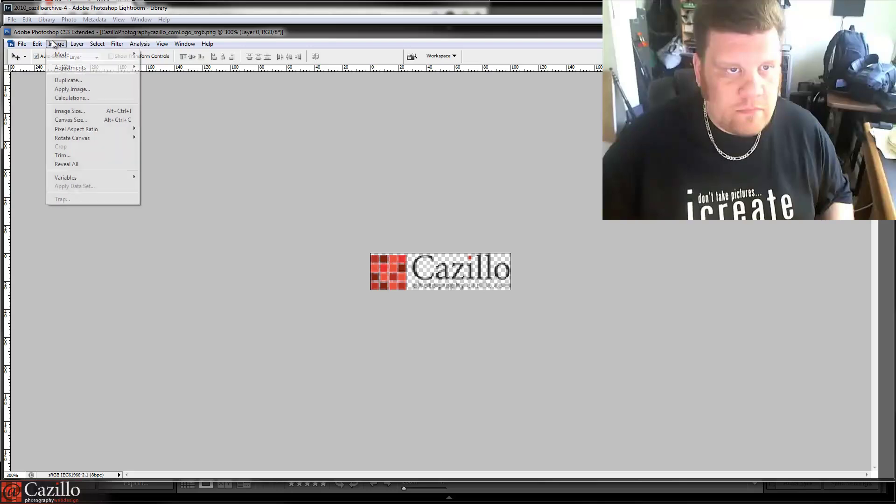
click(77, 111)
double_click(196, 294)
text(1)
click(306, 208)
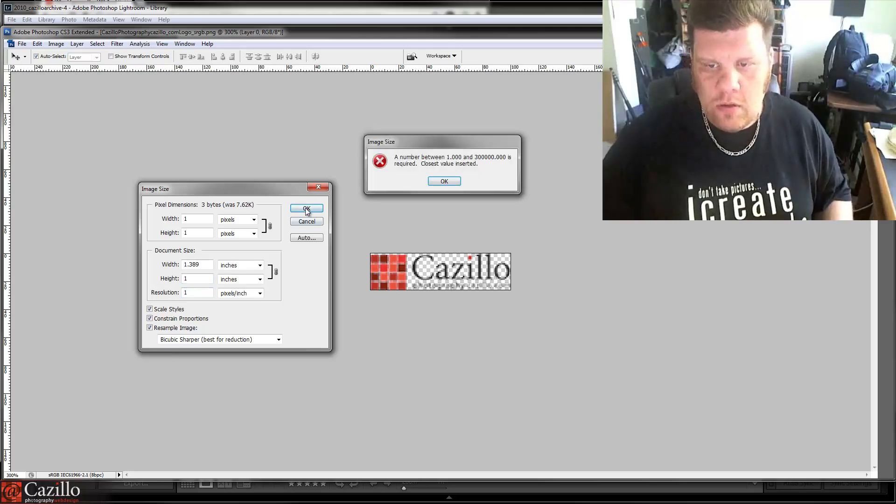
click(444, 181)
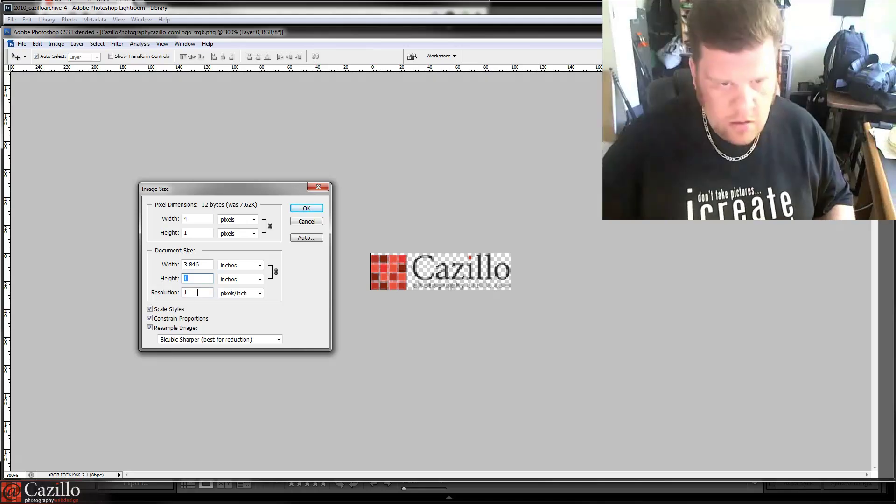
click(187, 328)
double_click(196, 292)
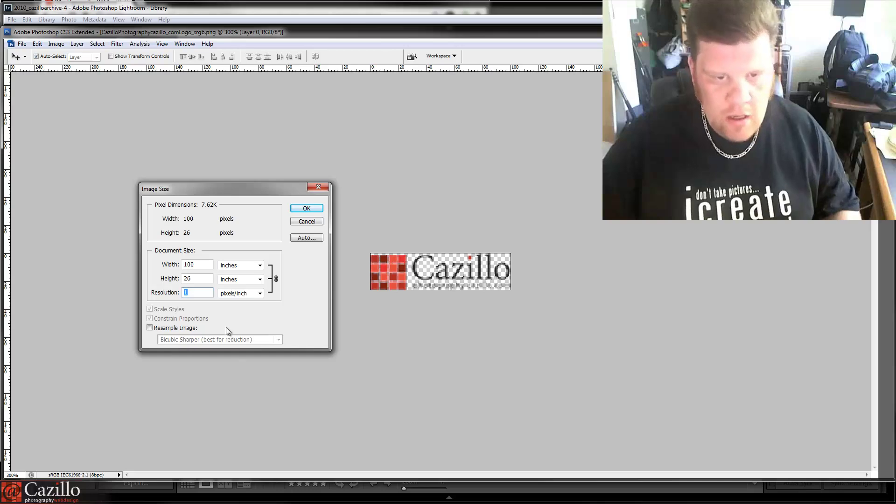
click(312, 209)
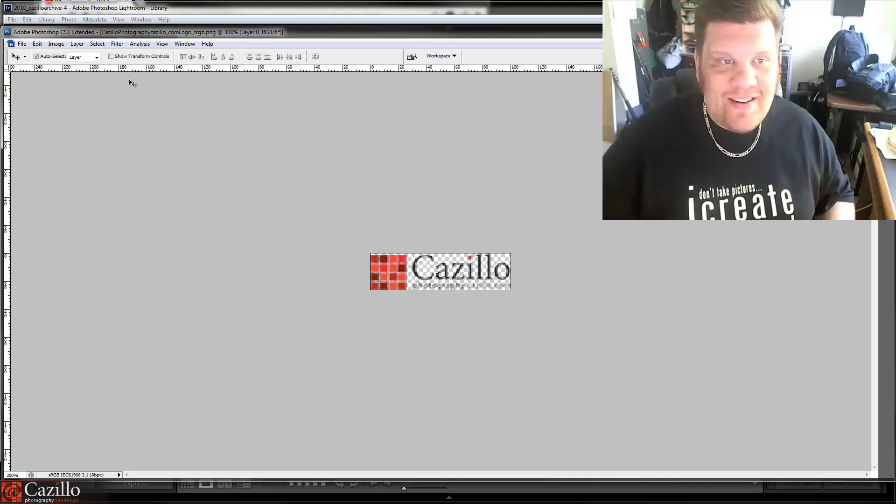
- Verify Image Size shows 100 × 26 pixels at 1 pixel/inch, then switch to the Chrome DPI article
click(56, 44)
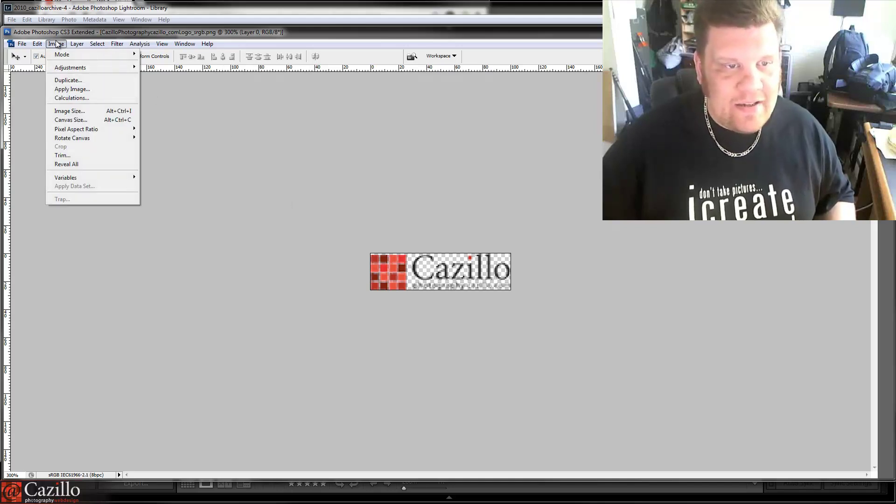
click(69, 110)
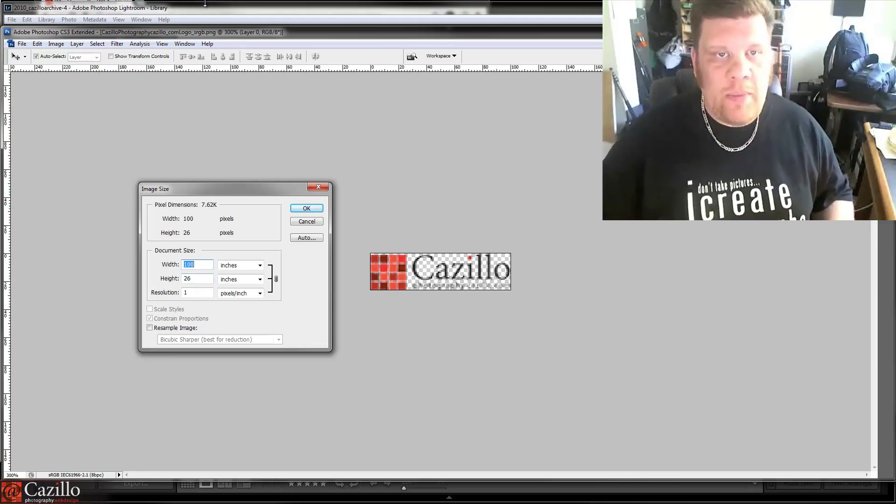
key(alt+Tab)
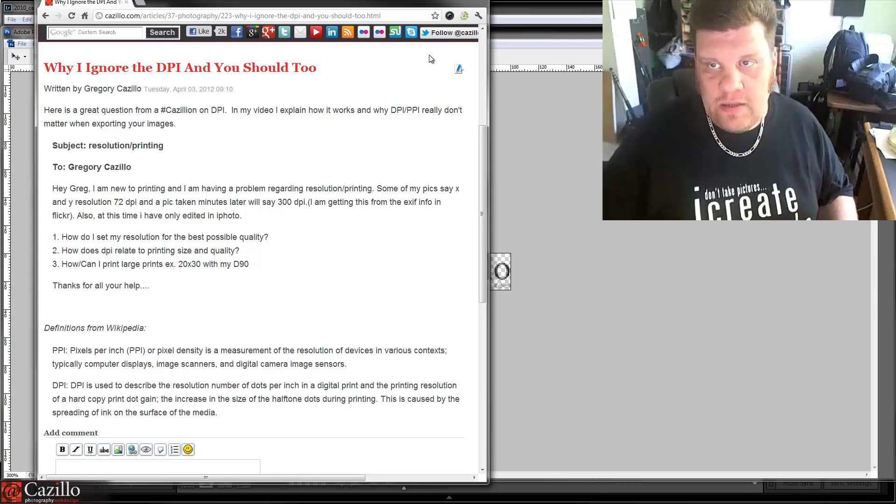
- Bring the Lightroom library with 20100201_jackdaniels_019.NEF back in front of Chrome
click(510, 7)
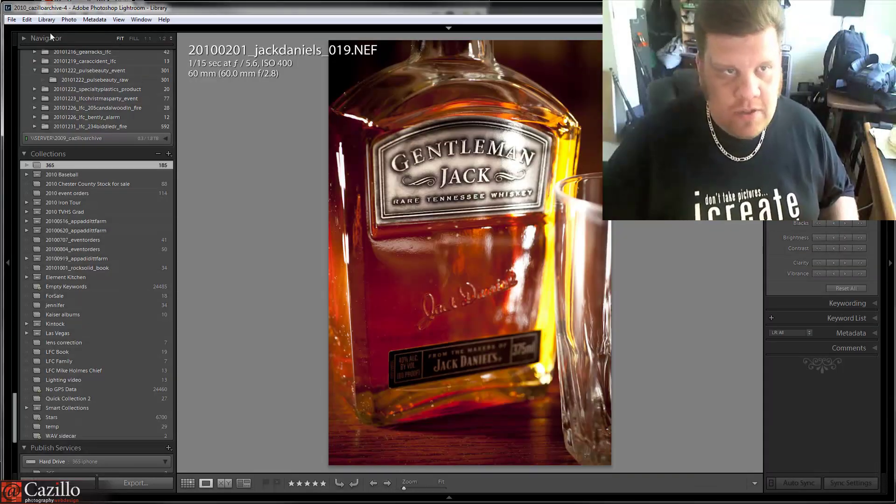